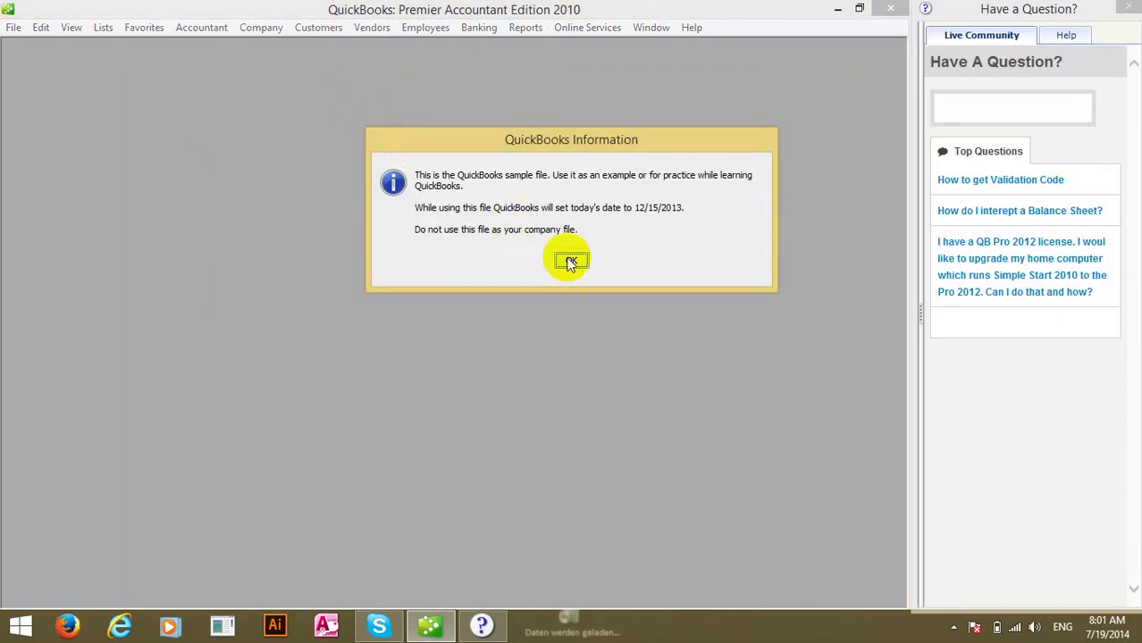
# Step: Dismiss the sample file notice, close the help pane, and open the Chart of Accounts from the maximized Home window
pyautogui.click(565, 257)
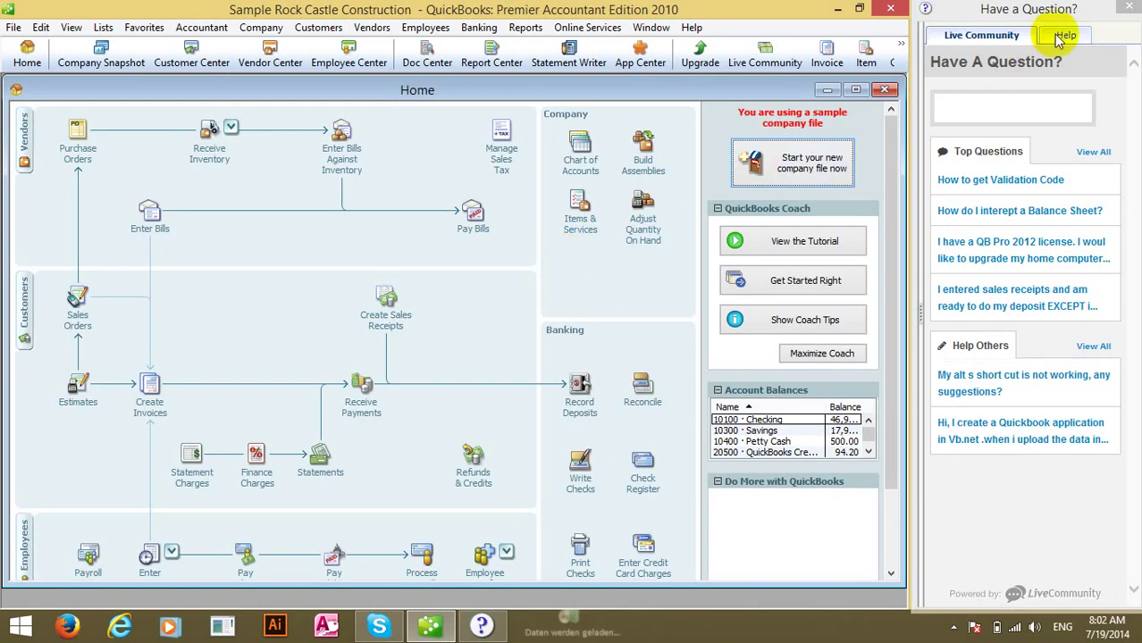
pyautogui.click(1132, 12)
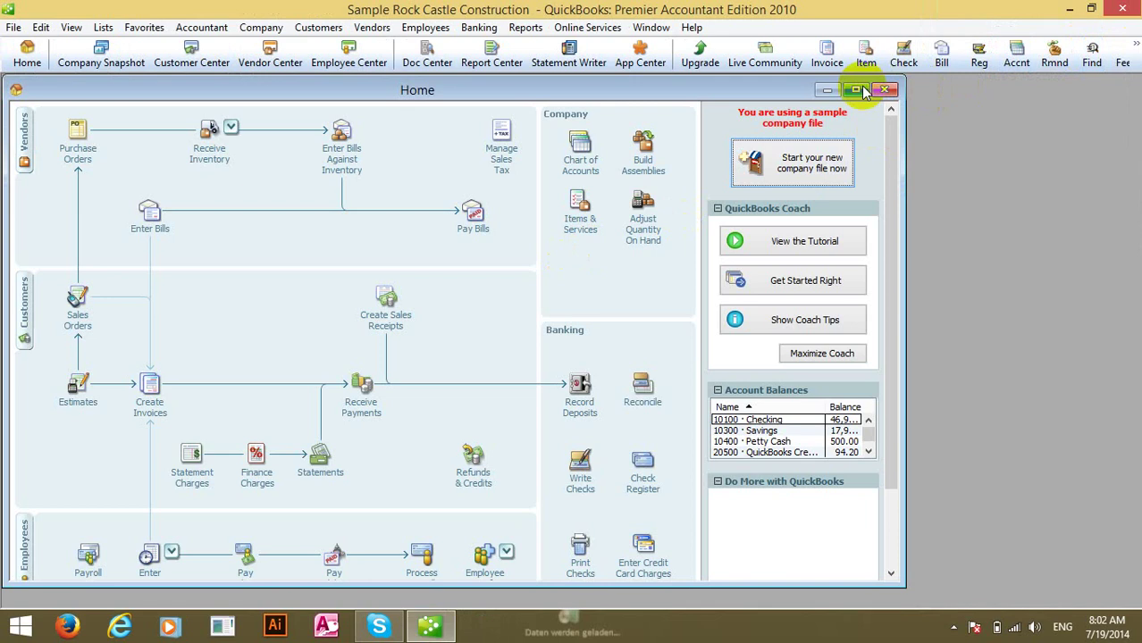
pyautogui.click(861, 89)
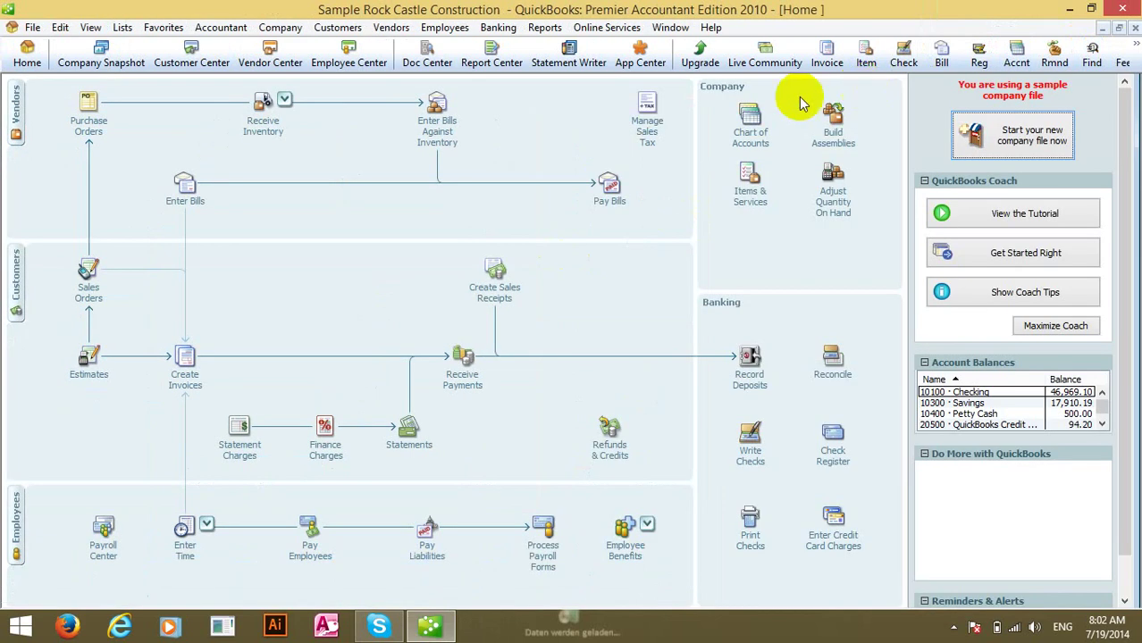
pyautogui.click(749, 127)
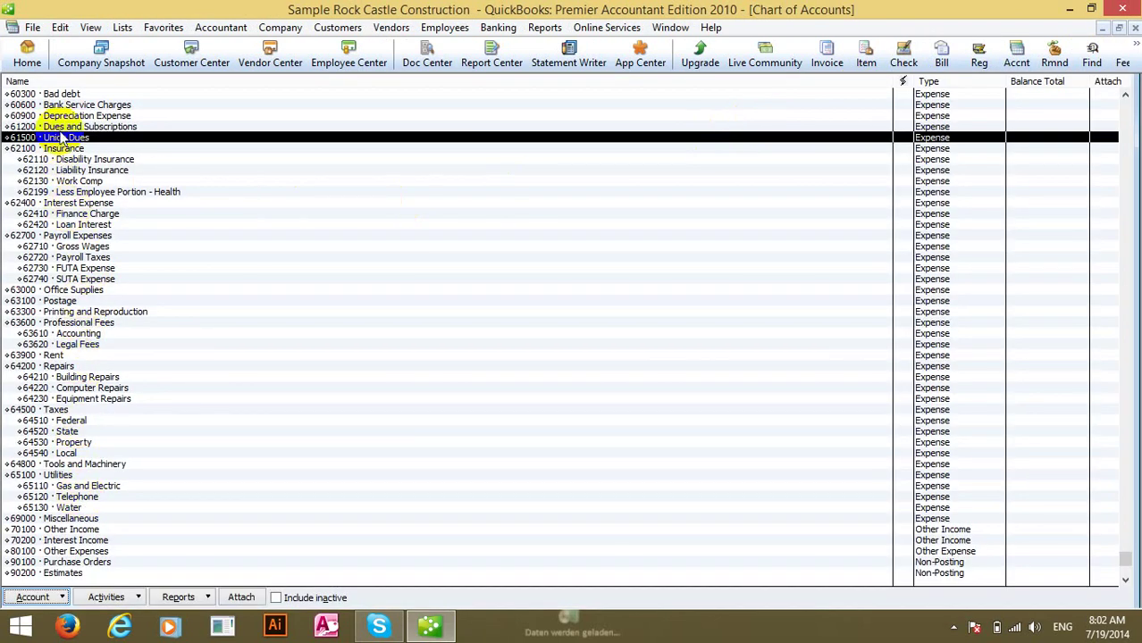
# Step: Try to start an export of lists to IIF files
pyautogui.click(33, 28)
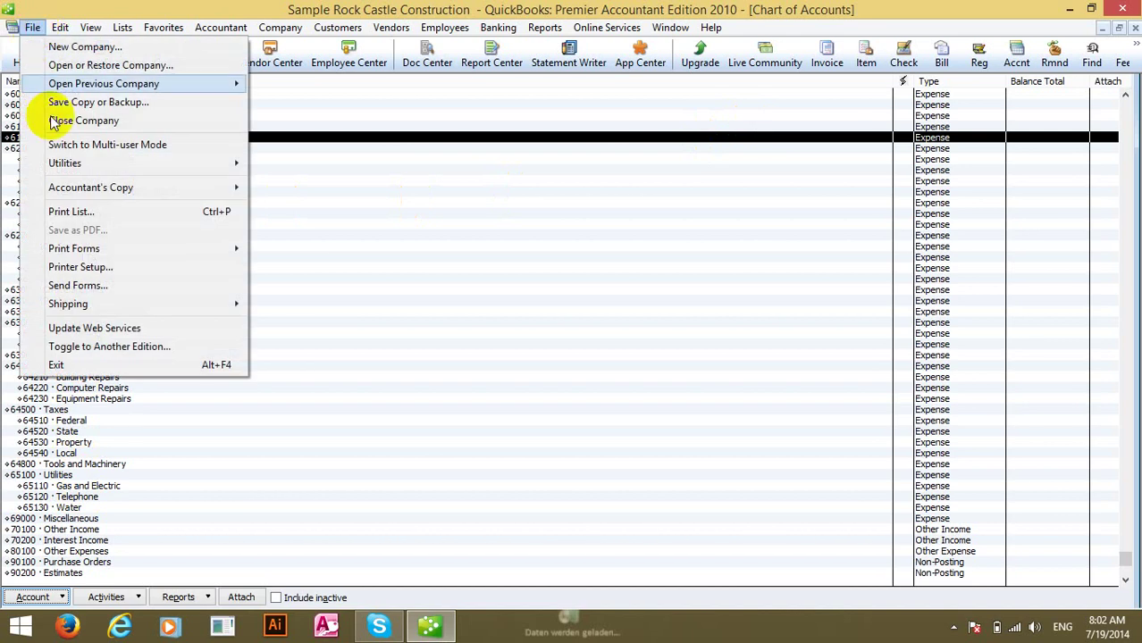
pyautogui.moveTo(67, 168)
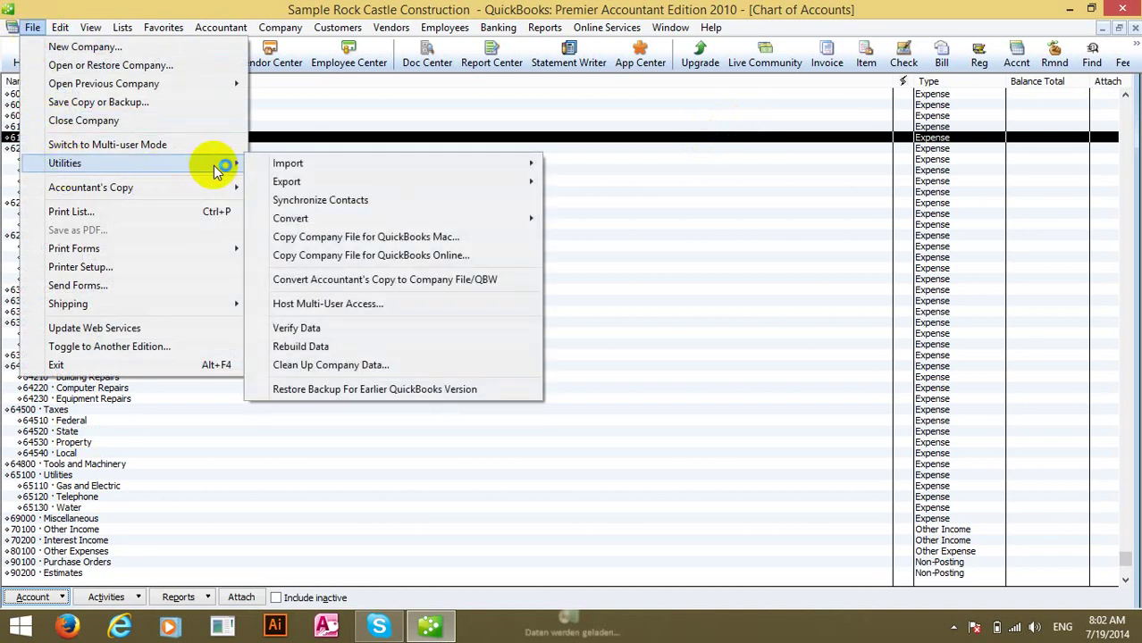
pyautogui.moveTo(309, 185)
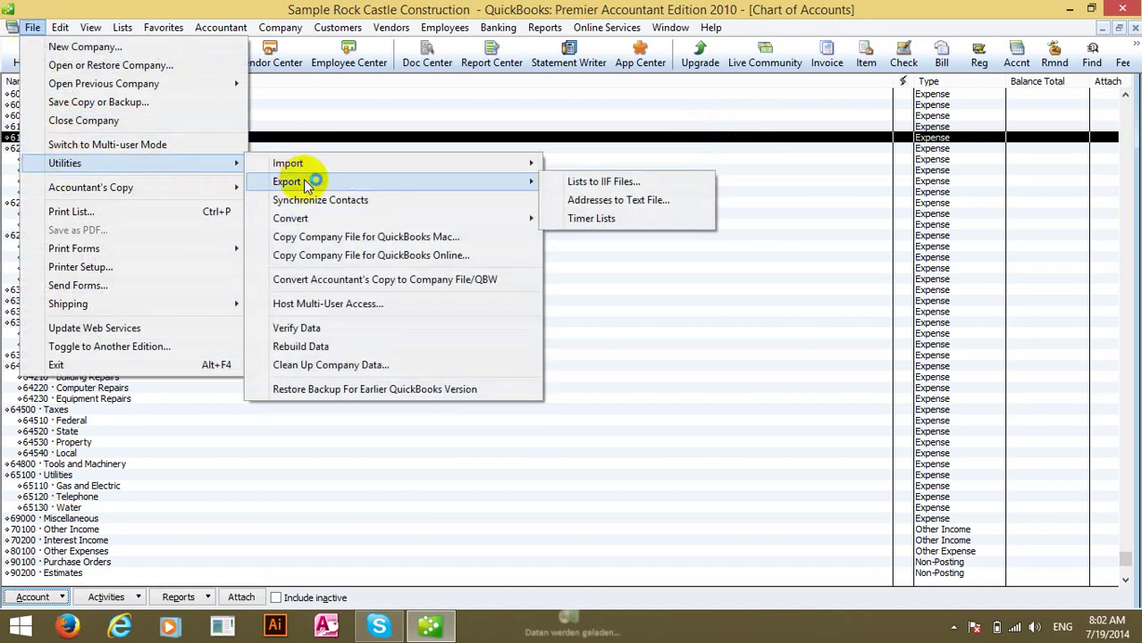
pyautogui.click(596, 182)
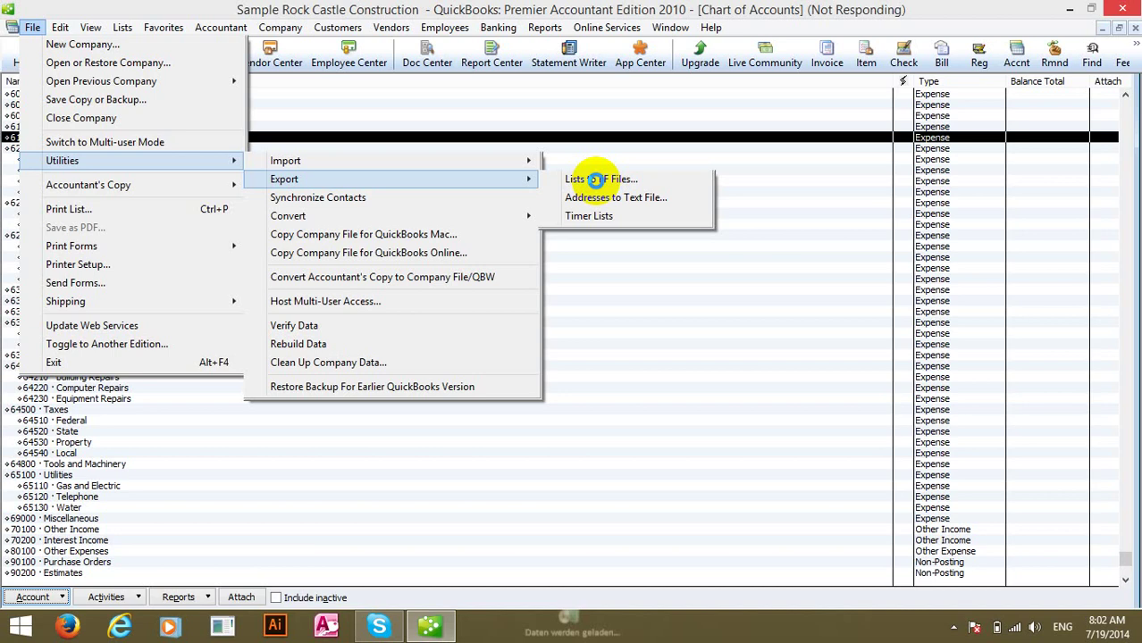
pyautogui.click(595, 178)
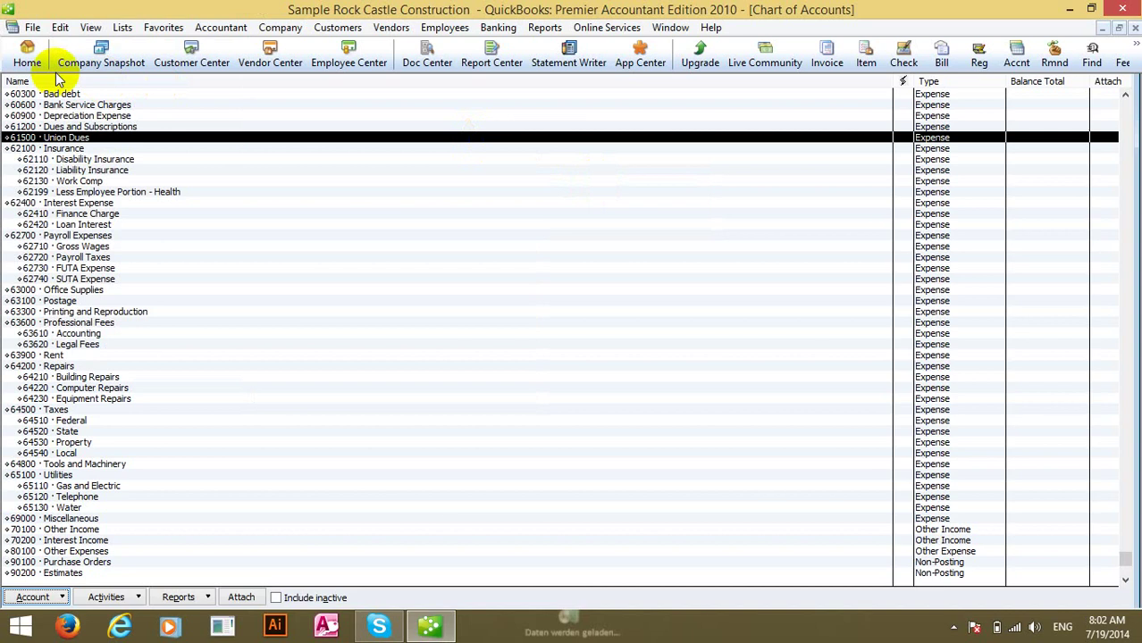
# Step: Start an export of lists to IIF files with only the Chart of Accounts selected
pyautogui.click(32, 28)
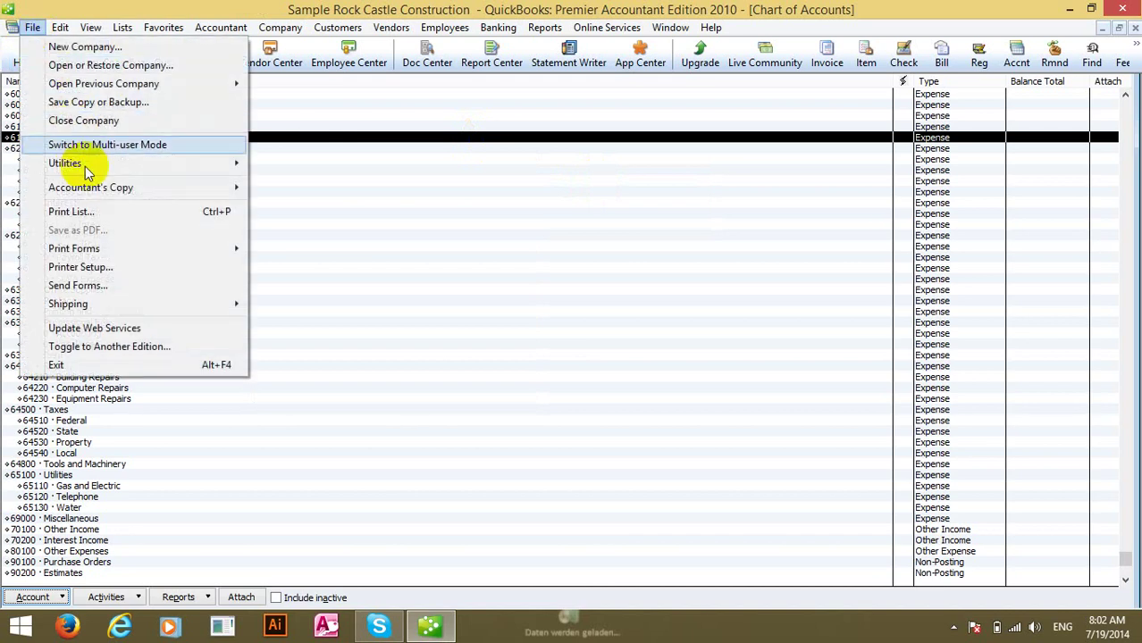
pyautogui.moveTo(141, 163)
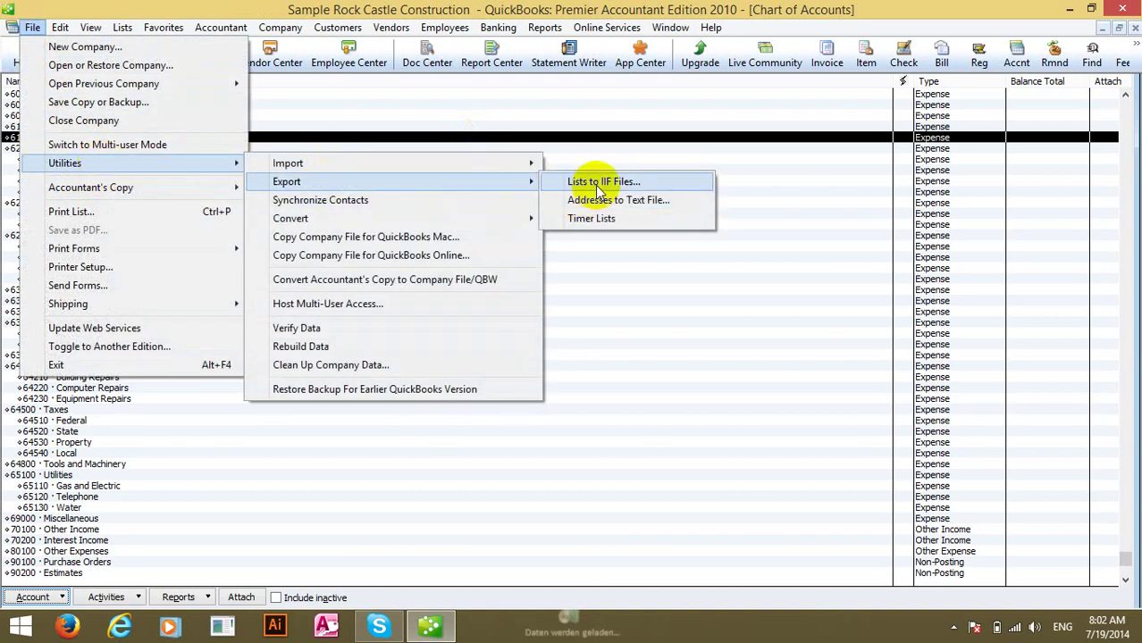
pyautogui.click(598, 183)
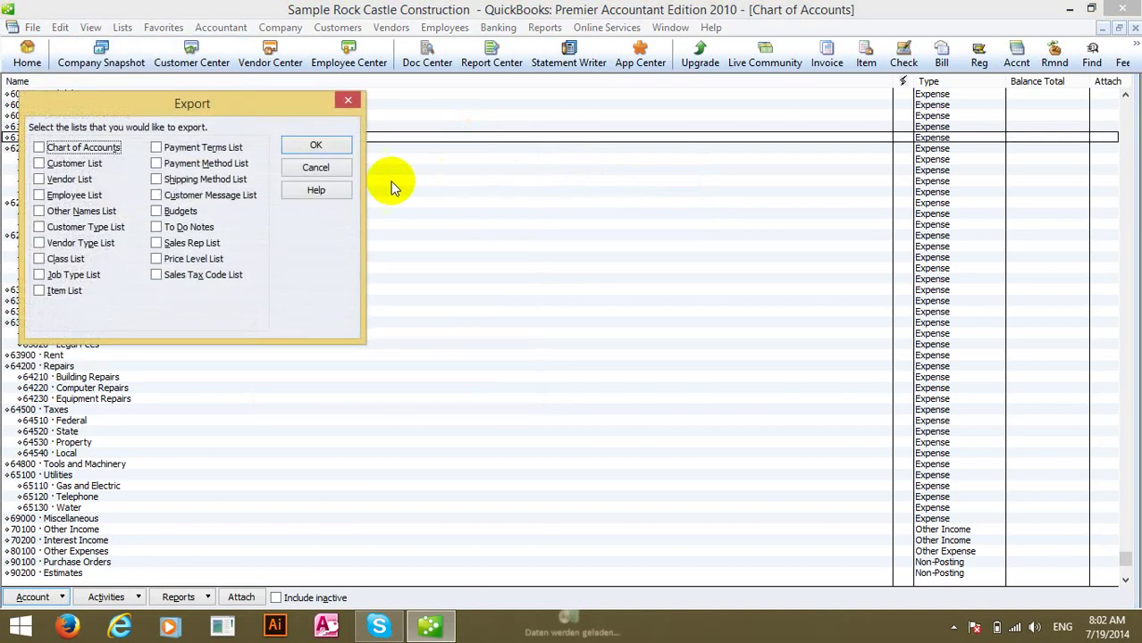
pyautogui.click(65, 150)
pyautogui.click(313, 144)
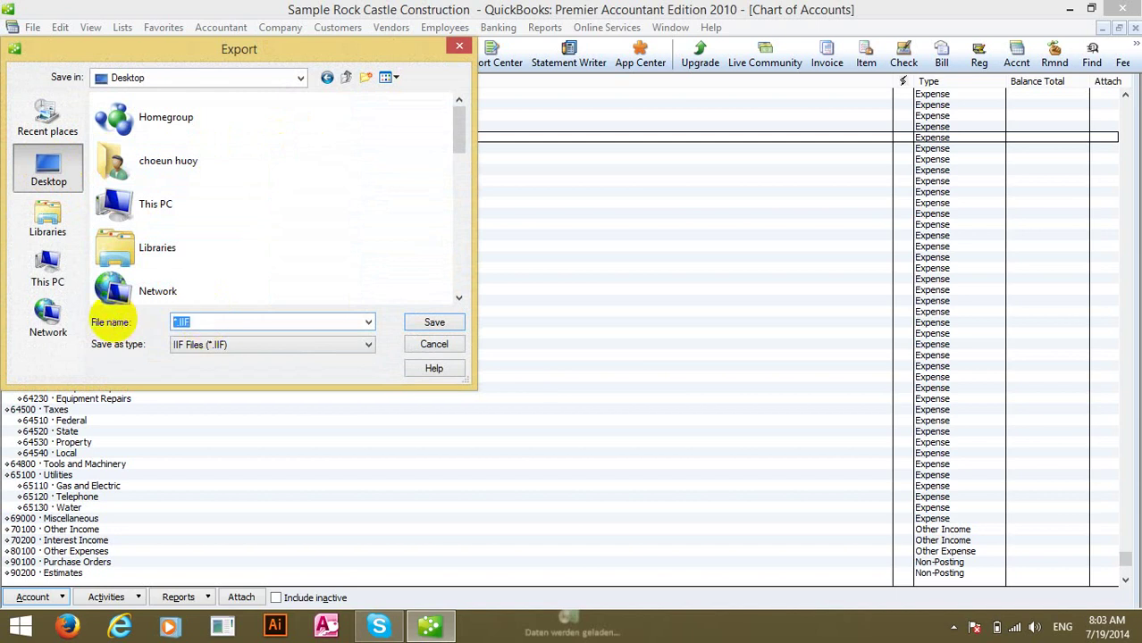
# Step: Save the exported IIF file on the Desktop as "Chart of account for import" and dismiss the export notice
pyautogui.write('Chart of')
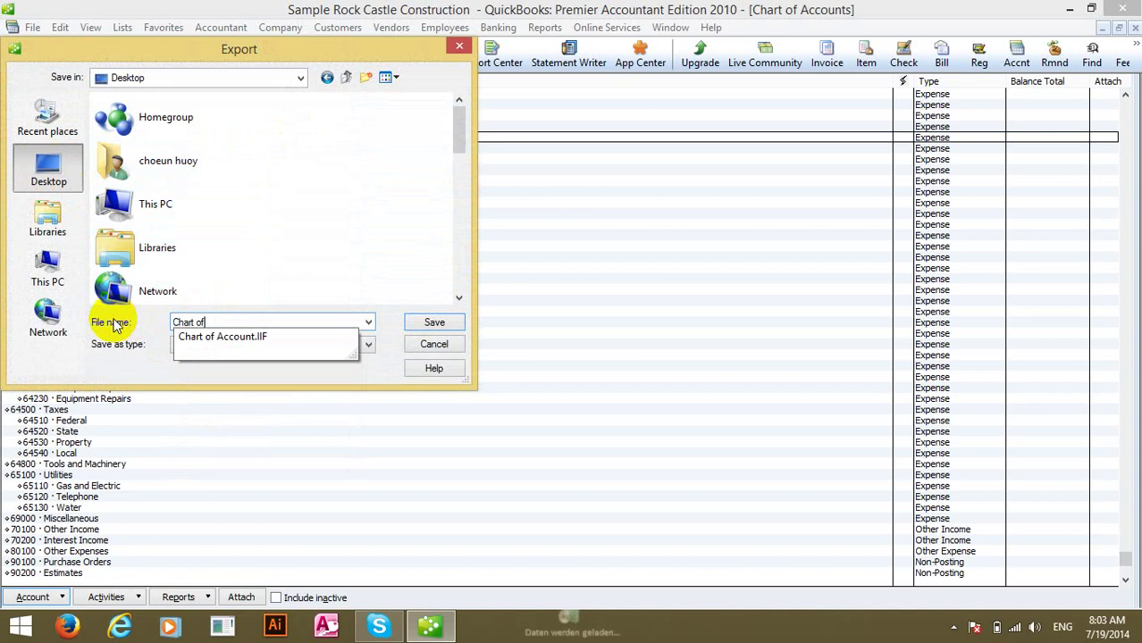
pyautogui.write(' account')
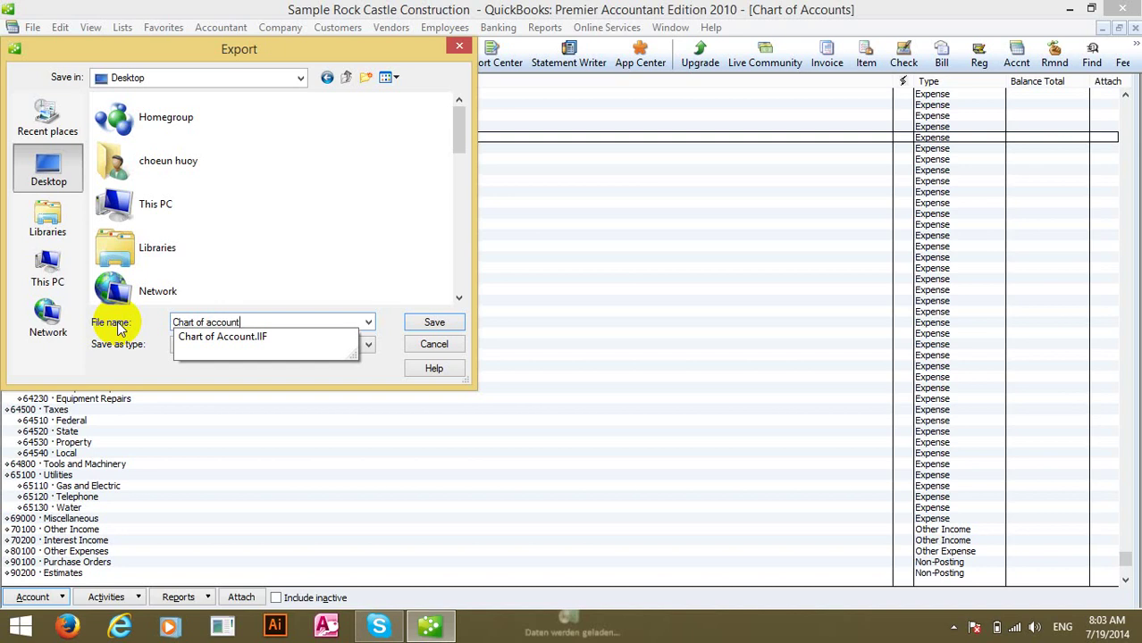
pyautogui.write('for')
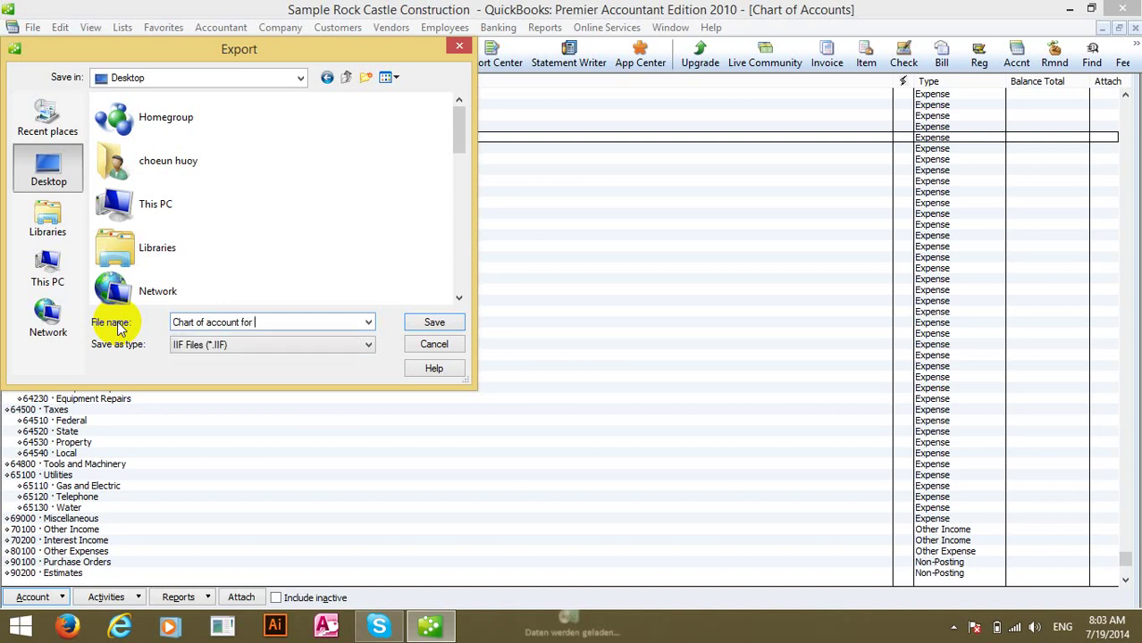
pyautogui.write('import')
pyautogui.click(431, 324)
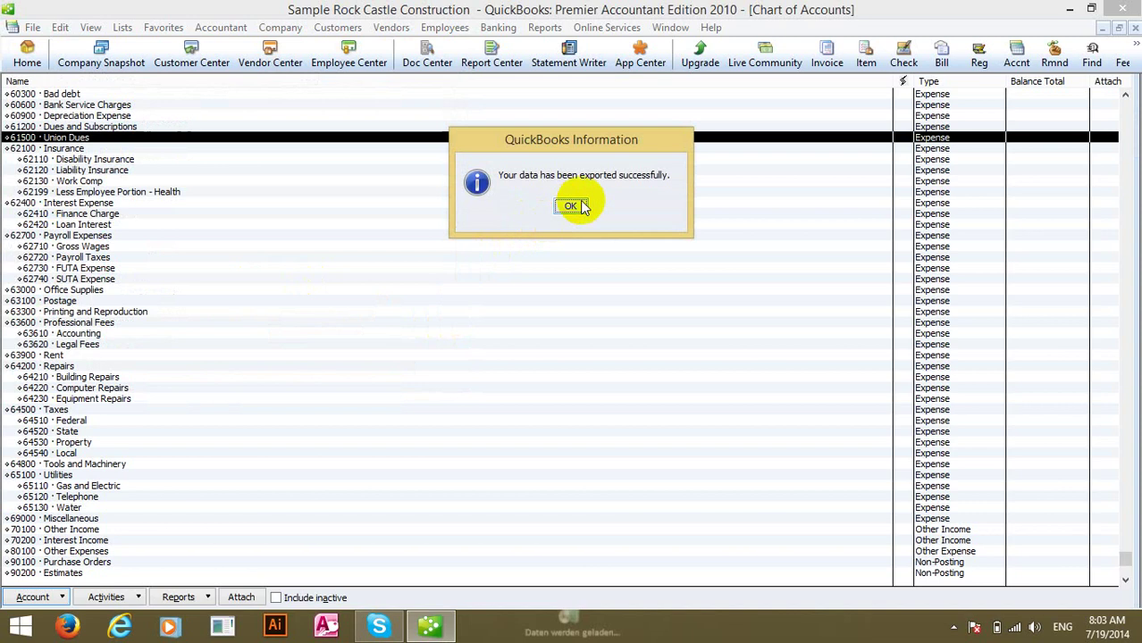
pyautogui.click(571, 205)
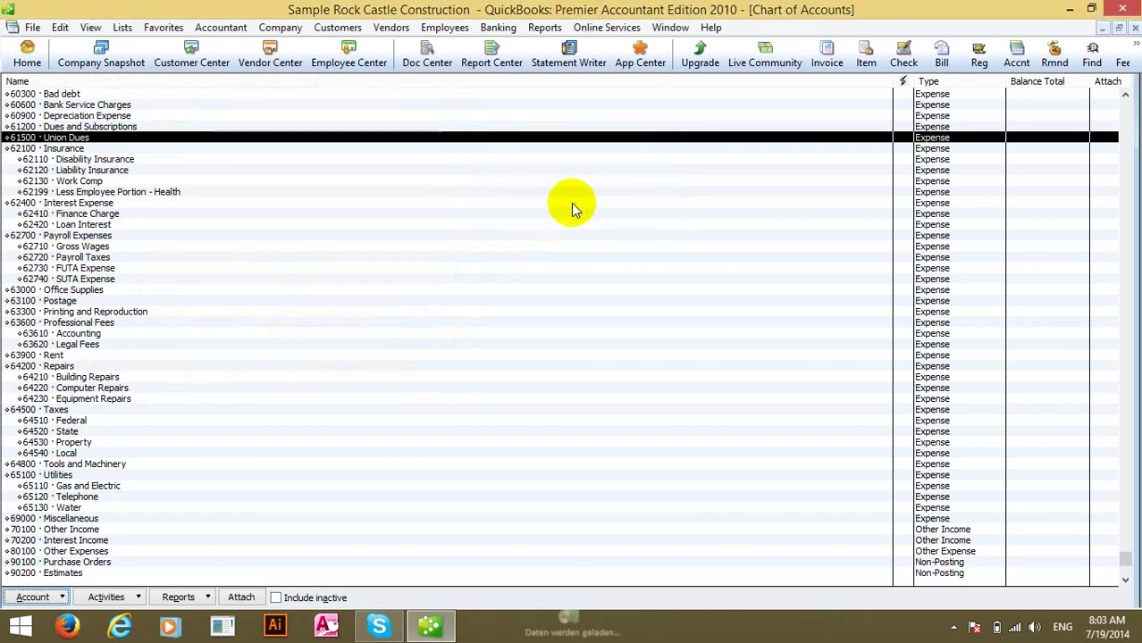
# Step: Open the previous company file Quickbooks company.QBW and show its Chart of Accounts in a maximized window
pyautogui.click(32, 28)
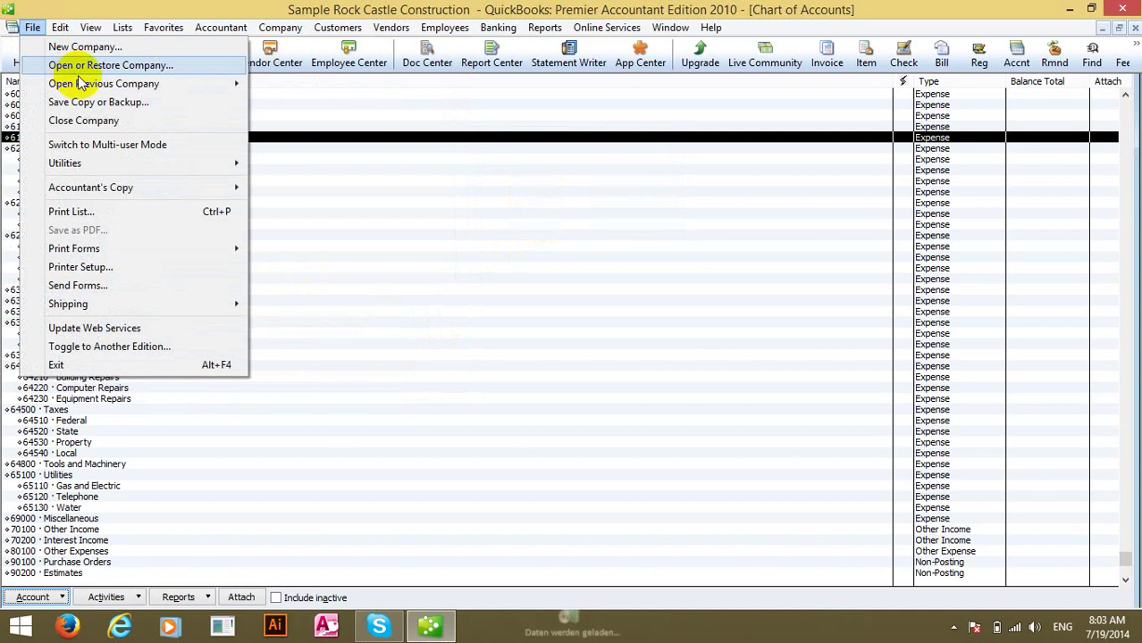
pyautogui.moveTo(77, 84)
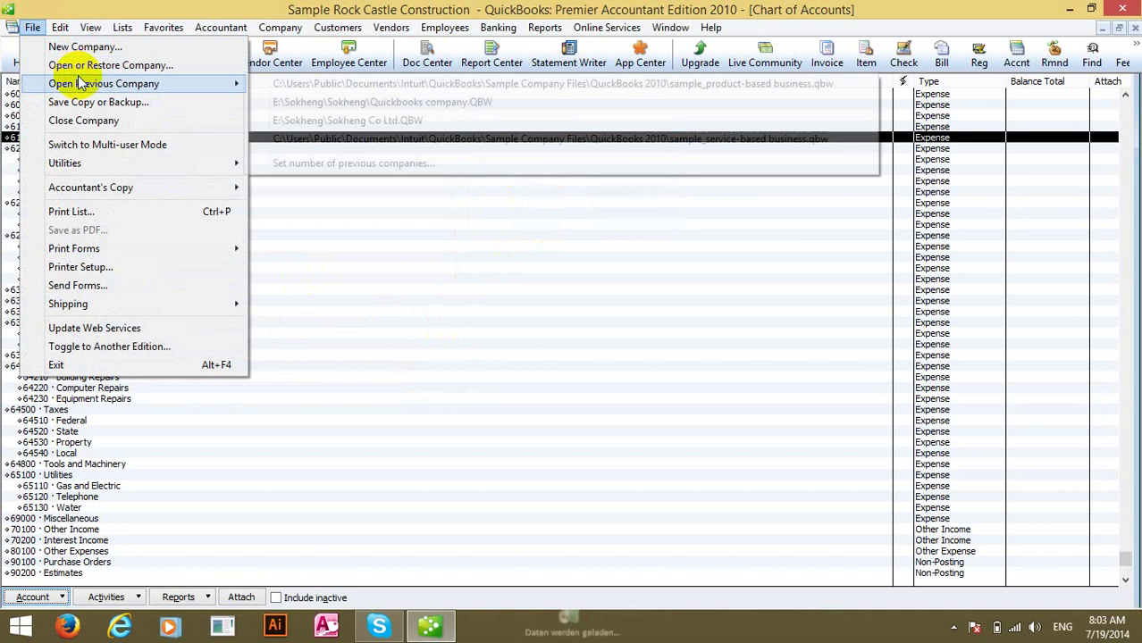
pyautogui.click(317, 104)
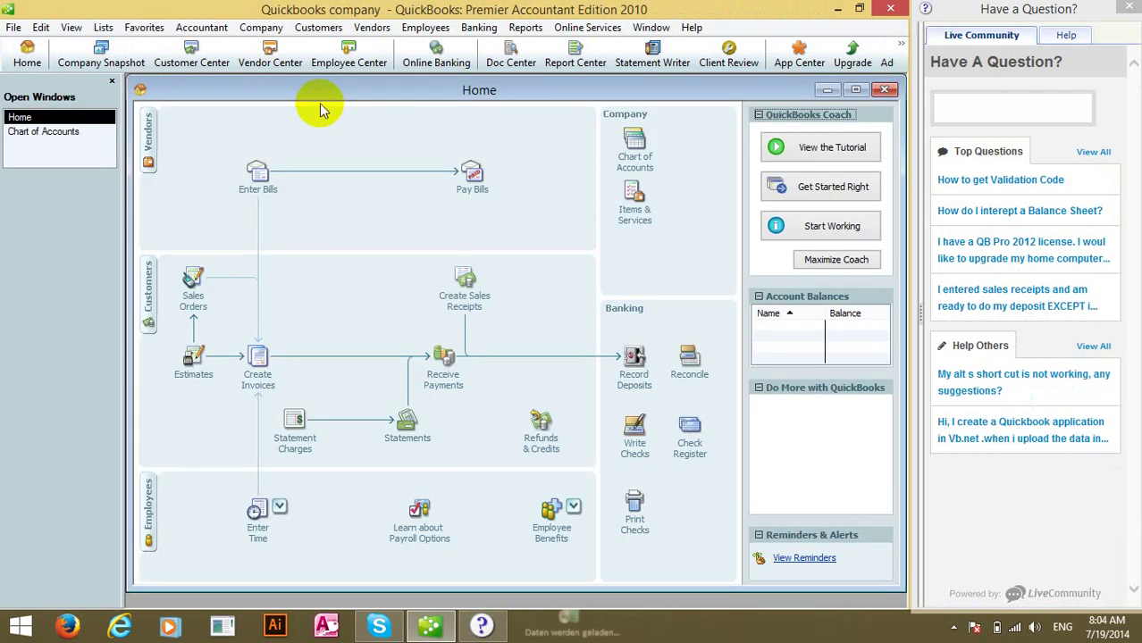
pyautogui.click(638, 143)
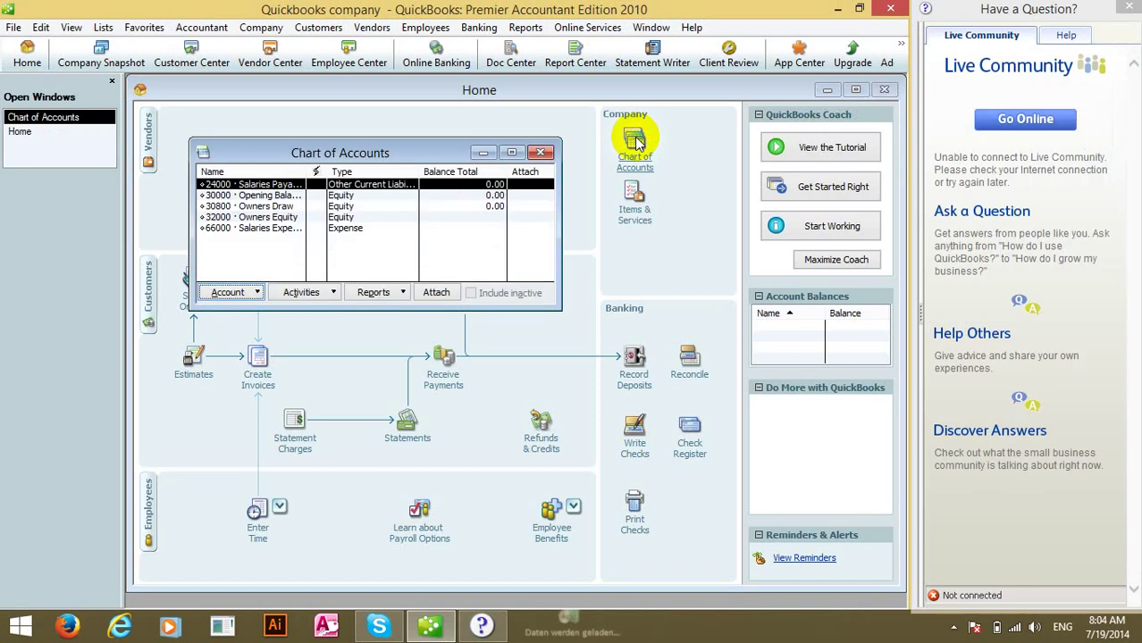
pyautogui.click(512, 154)
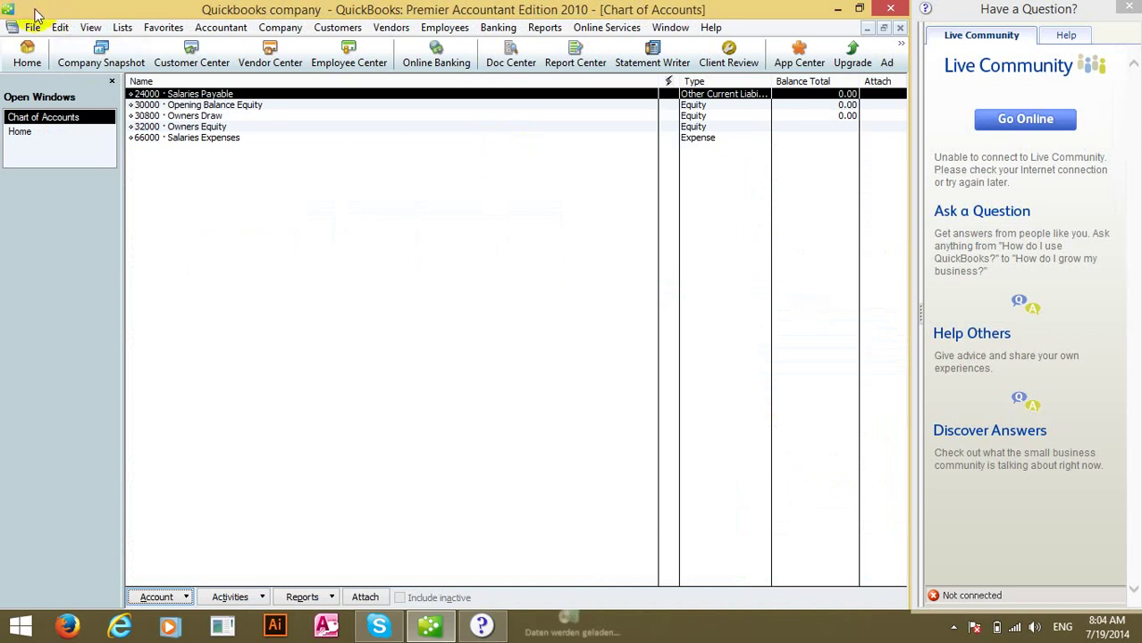
# Step: Import the IIF file "Chart of account for import.IIF" from the Desktop, accepting the bank online service warnings
pyautogui.click(32, 27)
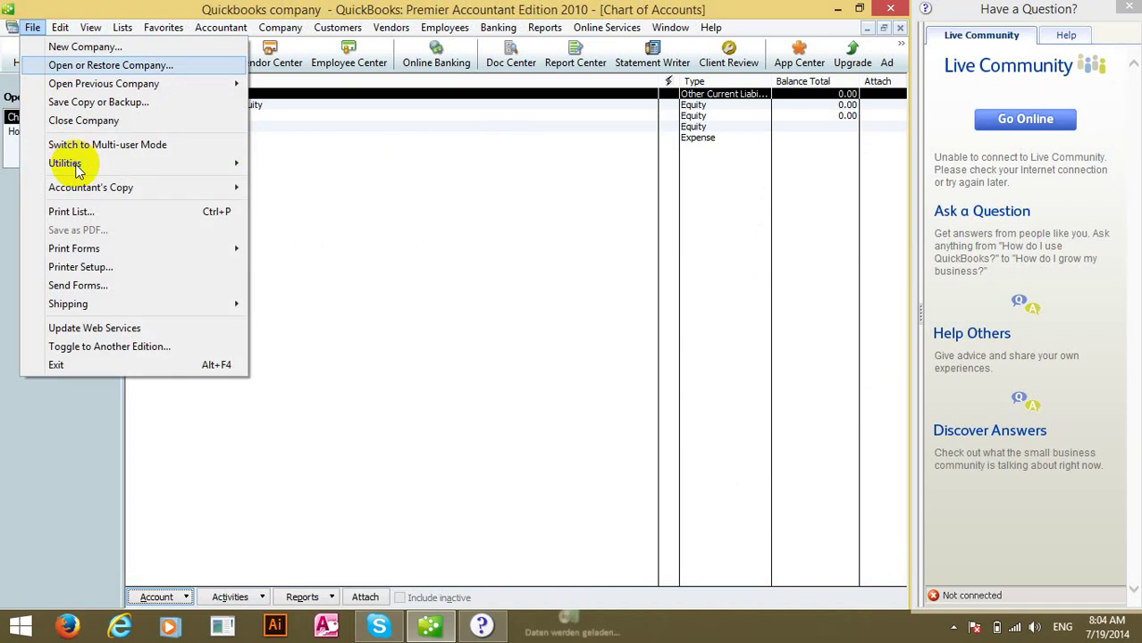
pyautogui.moveTo(76, 170)
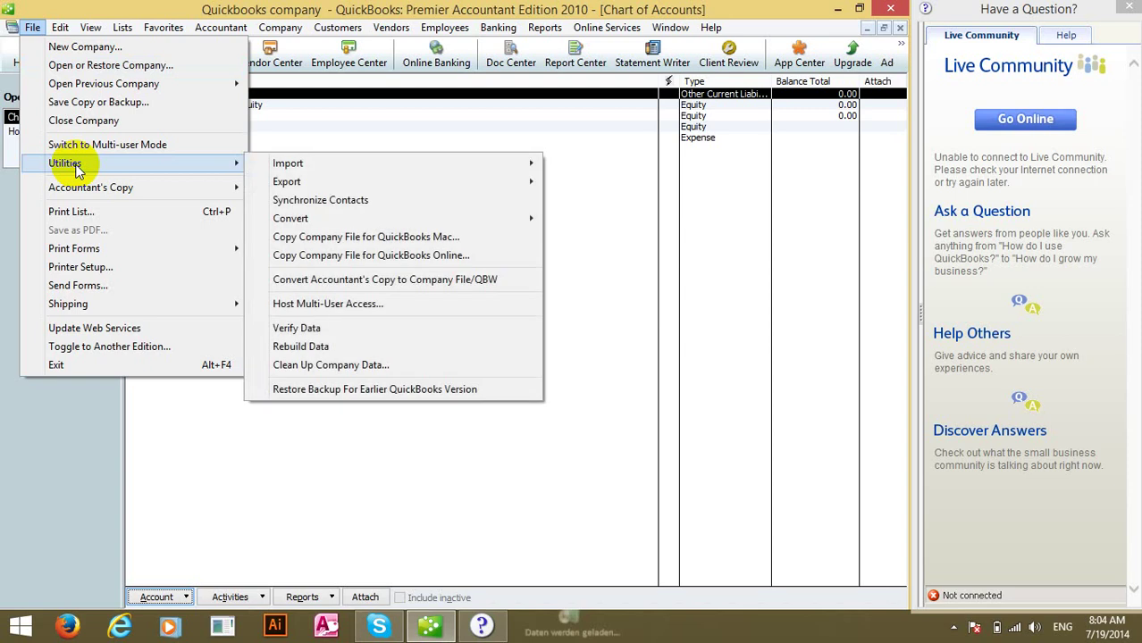
pyautogui.moveTo(306, 168)
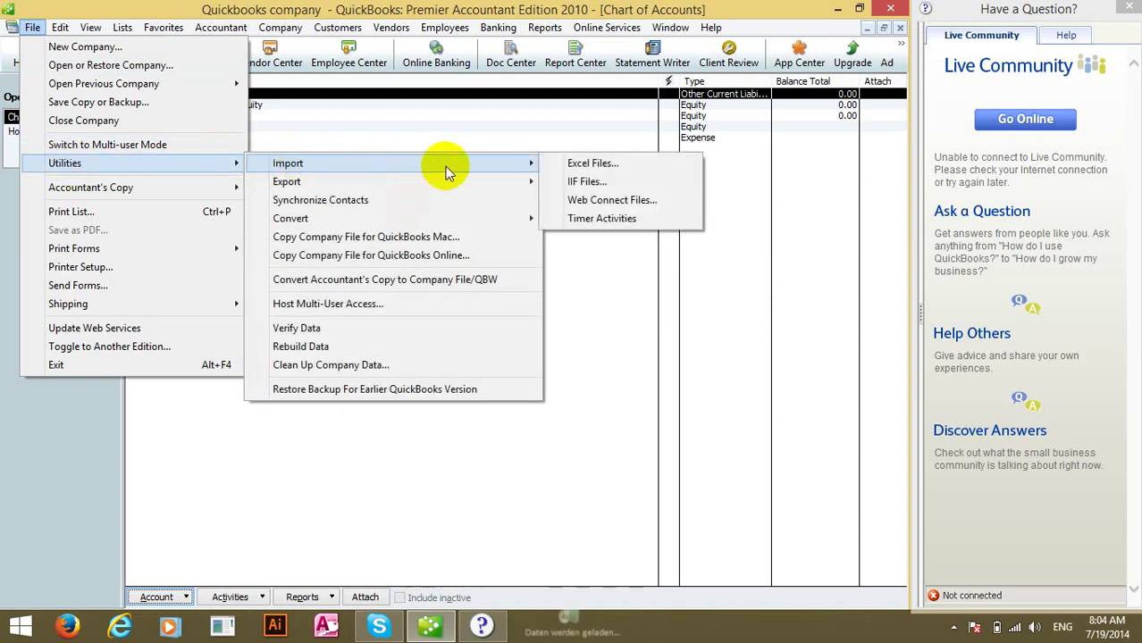
pyautogui.click(579, 182)
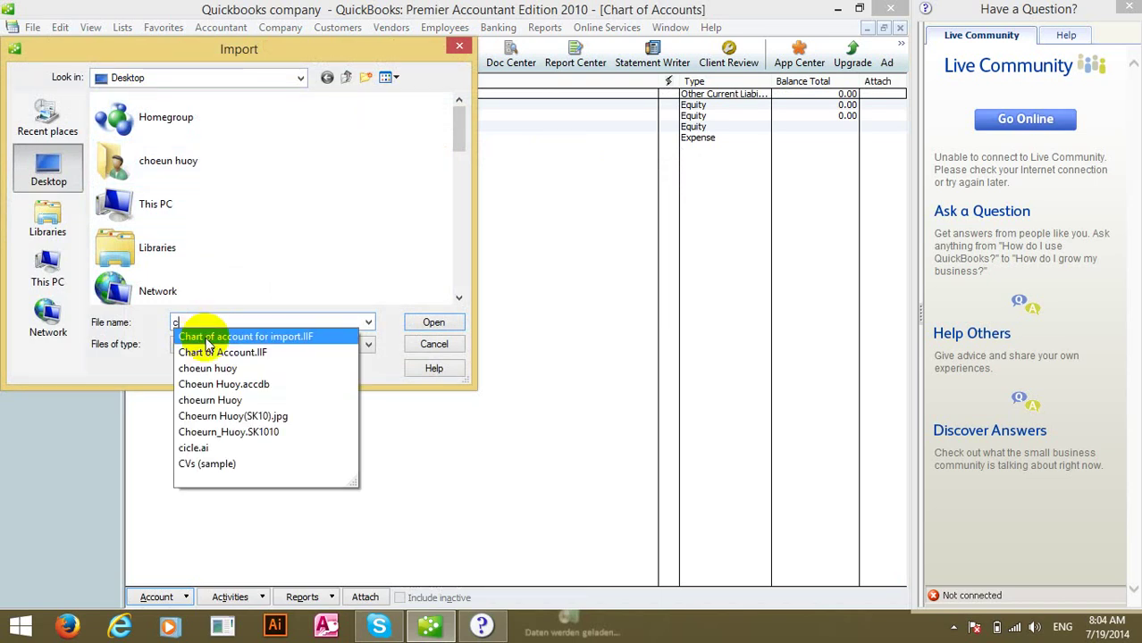
pyautogui.click(207, 340)
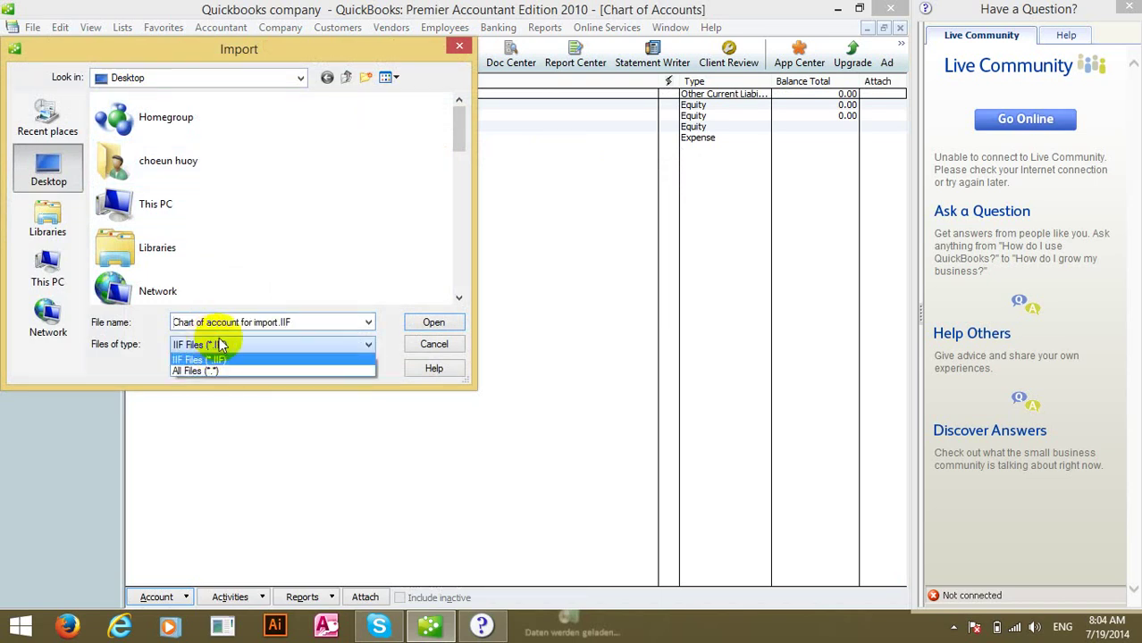
pyautogui.click(303, 321)
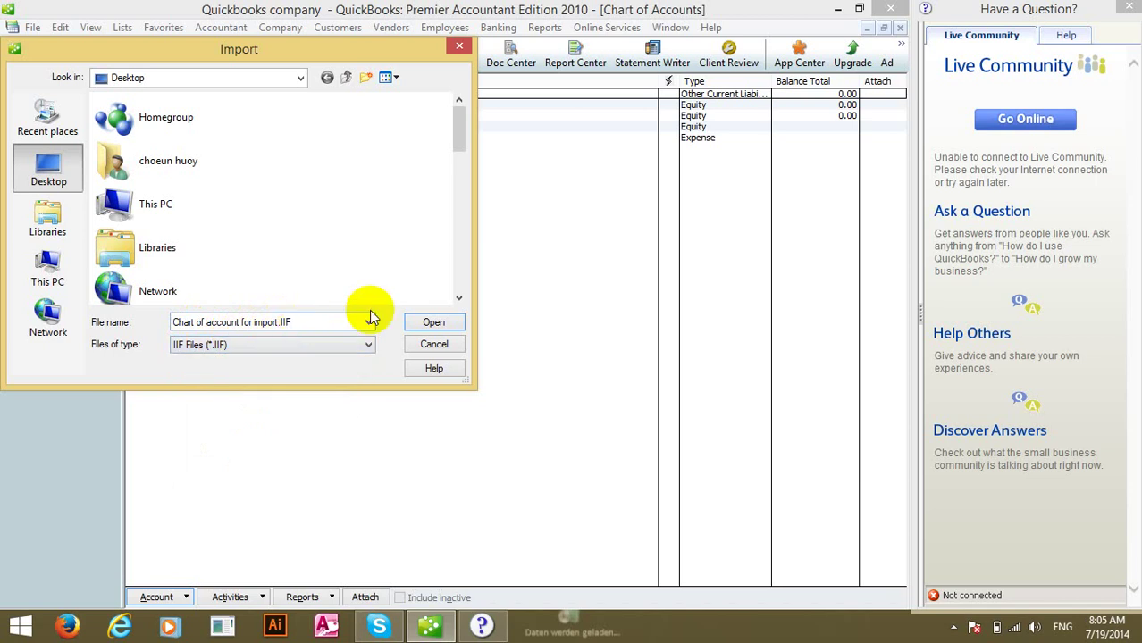
pyautogui.click(423, 324)
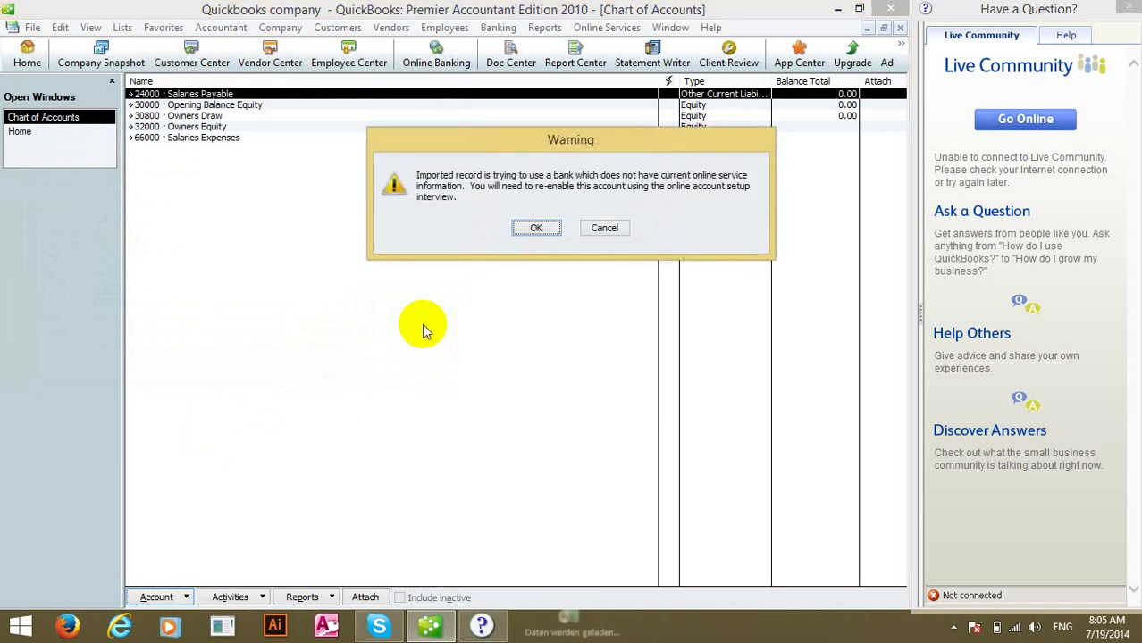
pyautogui.click(533, 228)
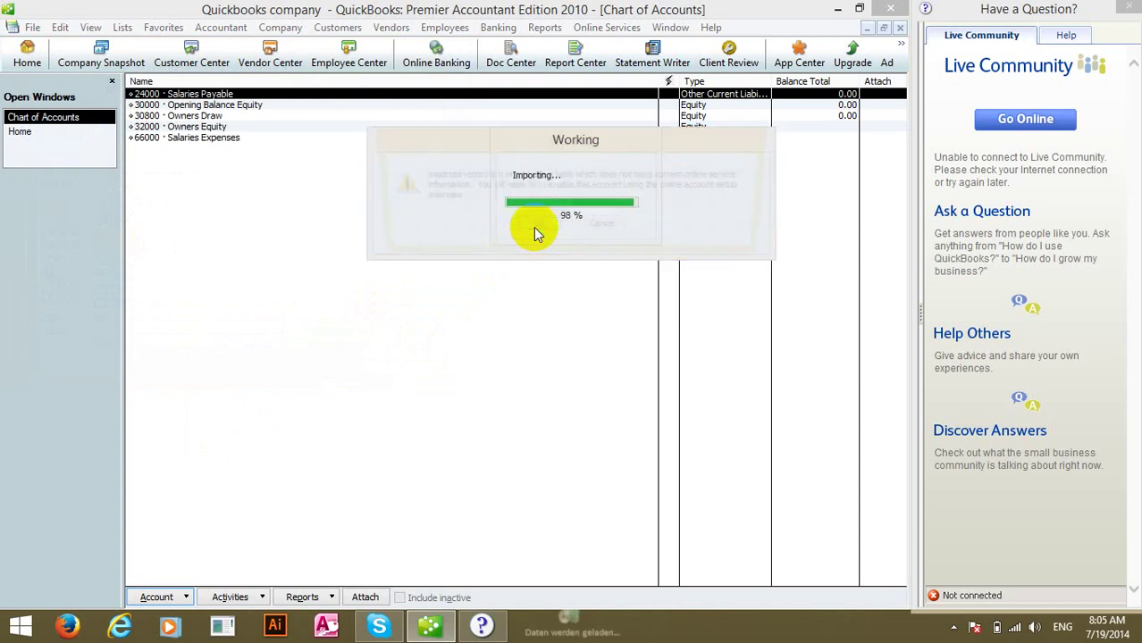
pyautogui.click(533, 228)
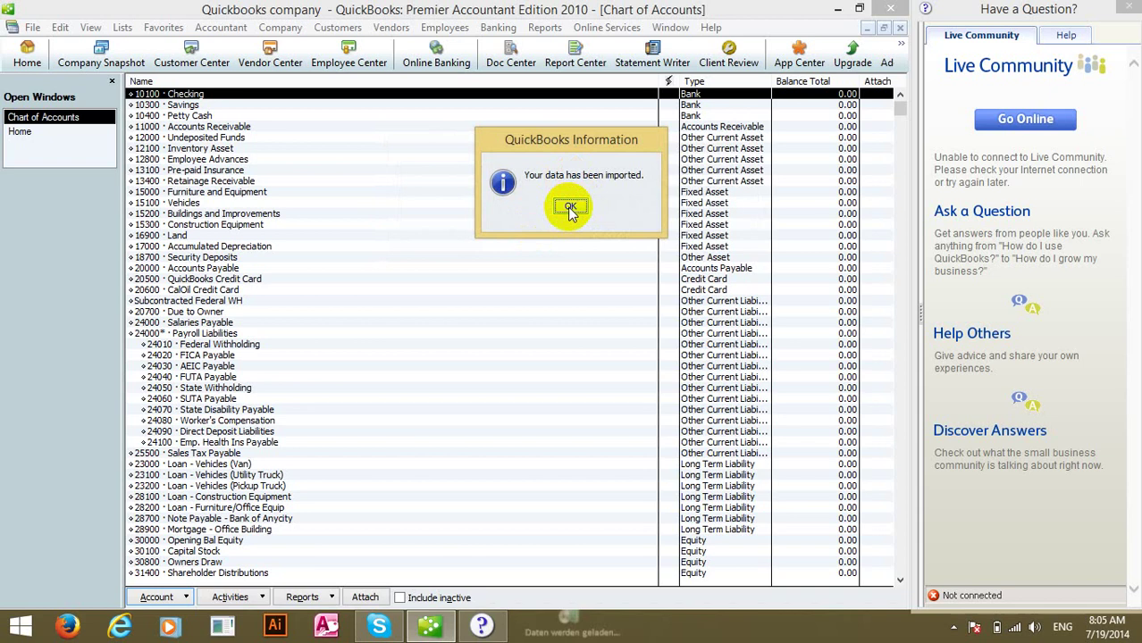
pyautogui.click(569, 208)
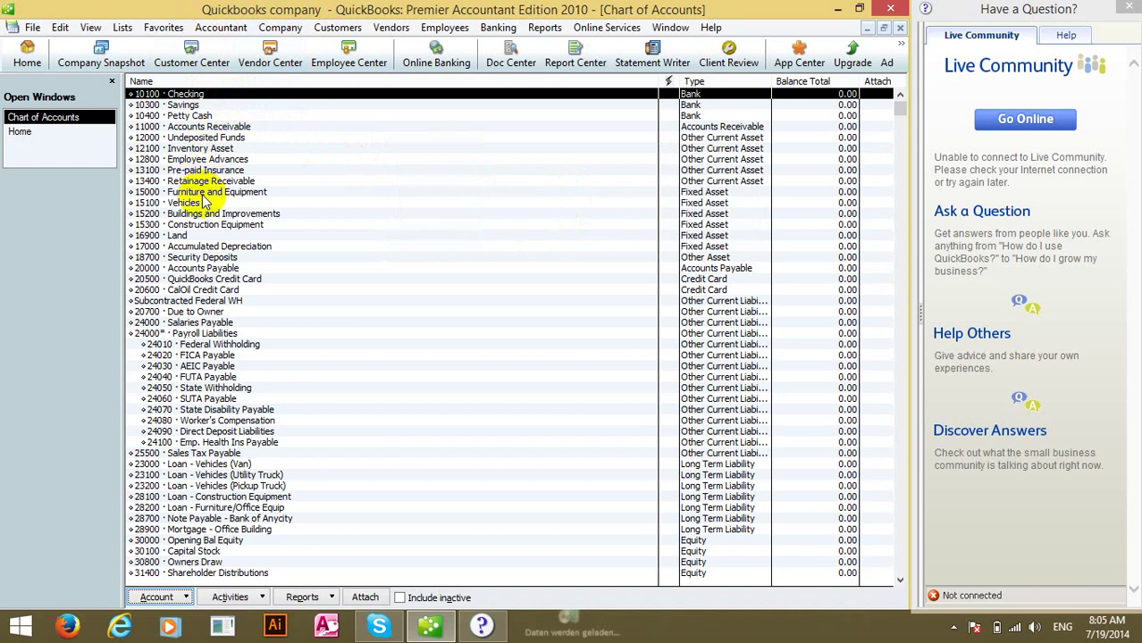
# Step: Review the imported Chart of Accounts from the bank accounts down to the non-posting accounts and back to the first account
pyautogui.scroll(-1, 192, 505)
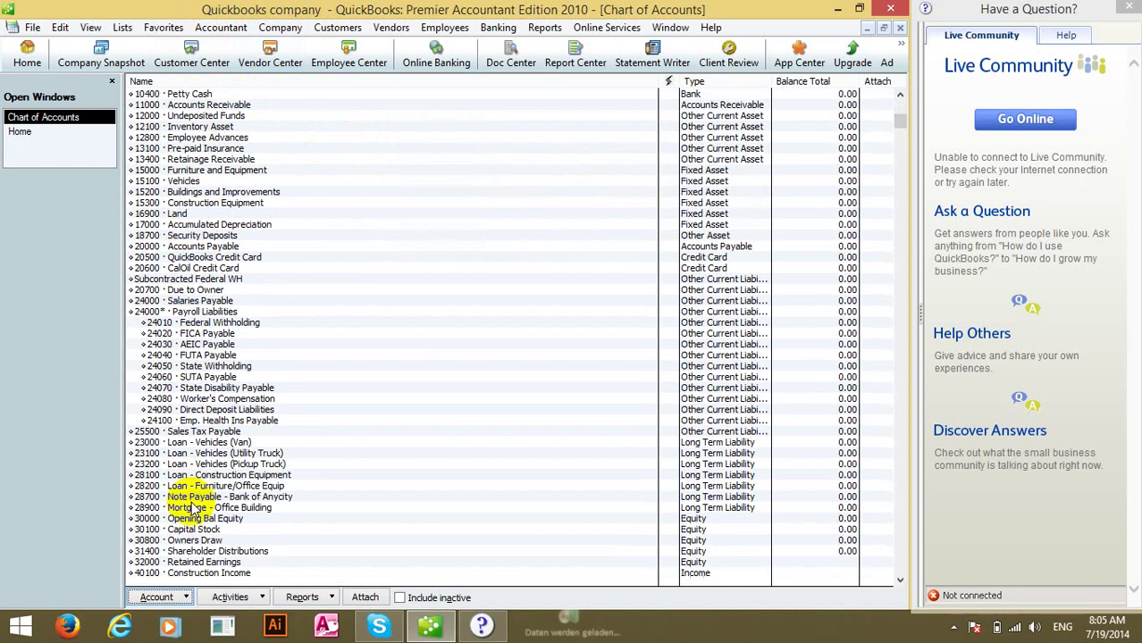
pyautogui.scroll(-7, 192, 504)
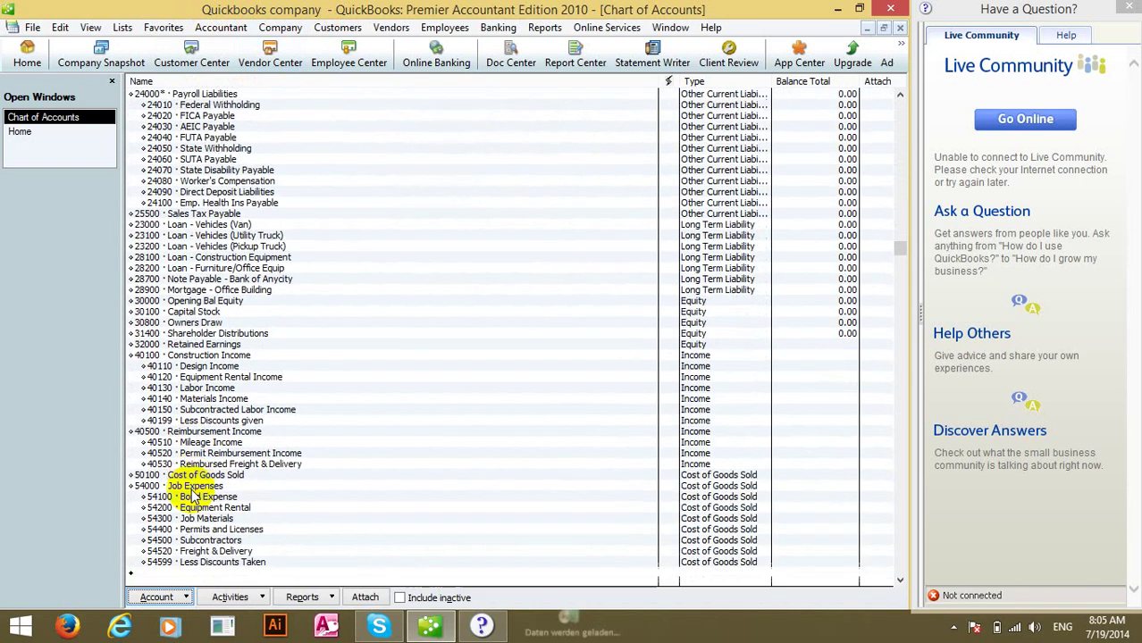
pyautogui.scroll(-10, 192, 497)
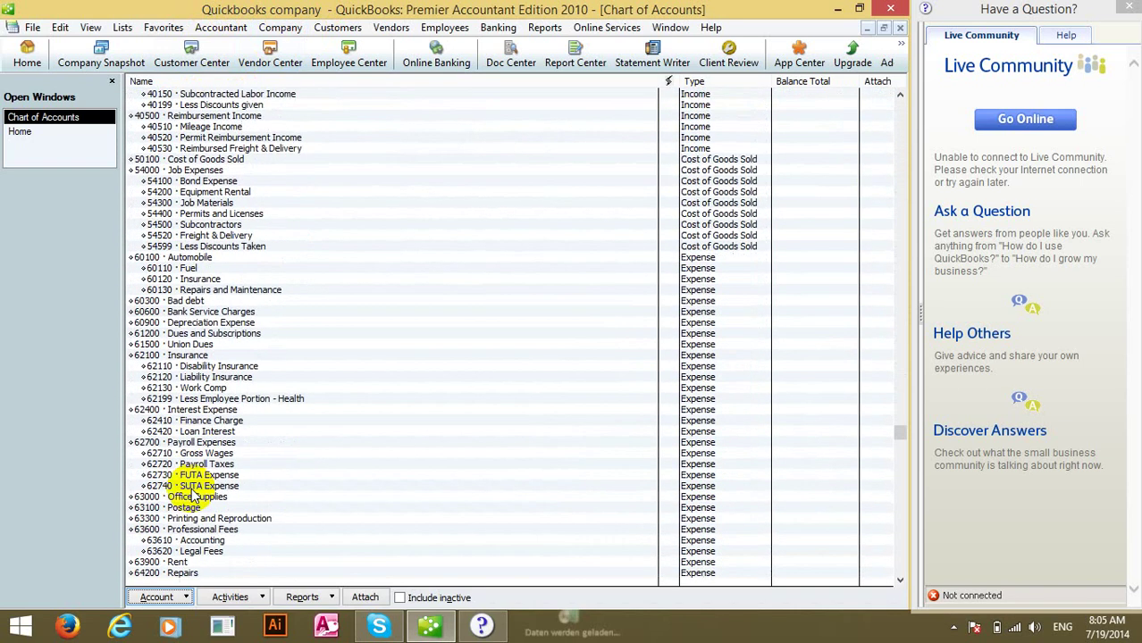
pyautogui.scroll(-7, 192, 497)
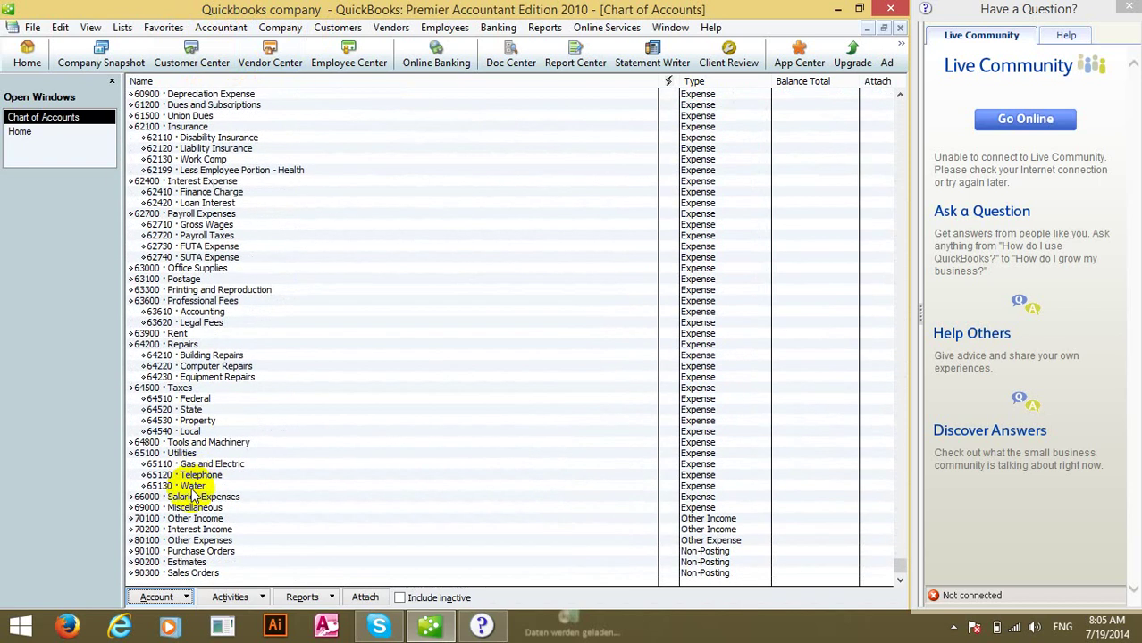
pyautogui.scroll(6, 193, 496)
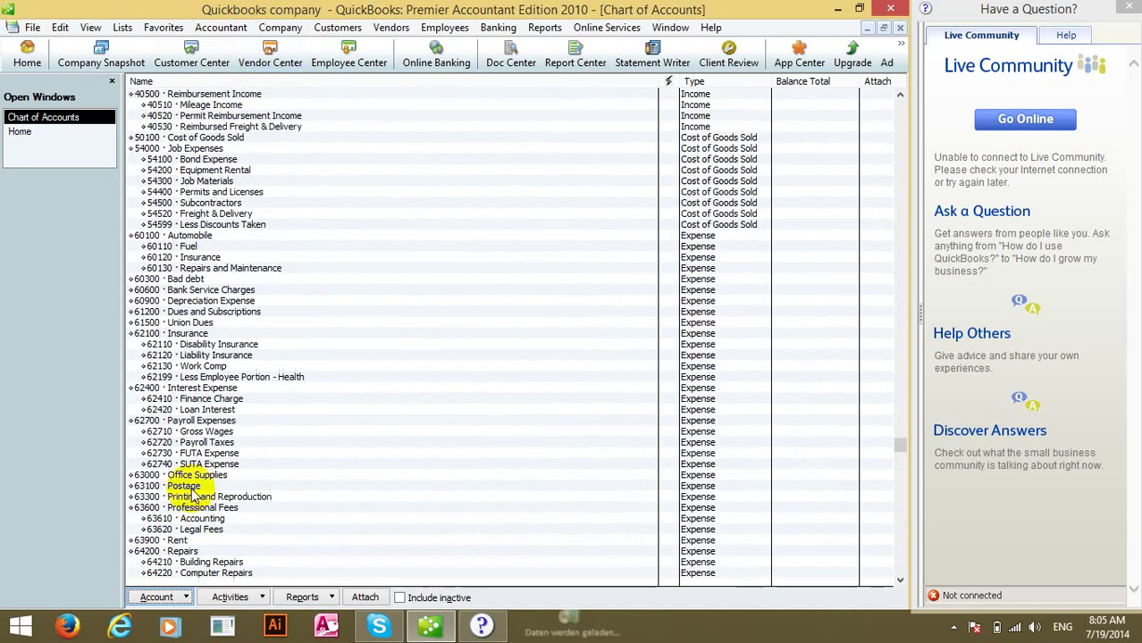
pyautogui.scroll(5, 192, 497)
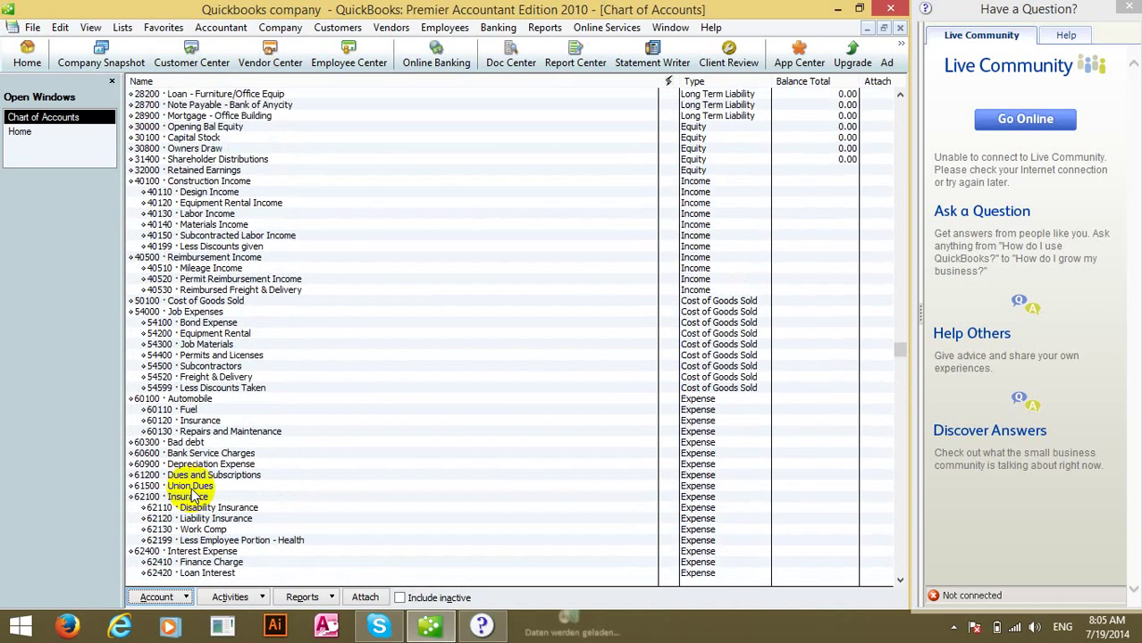
pyautogui.scroll(7, 192, 497)
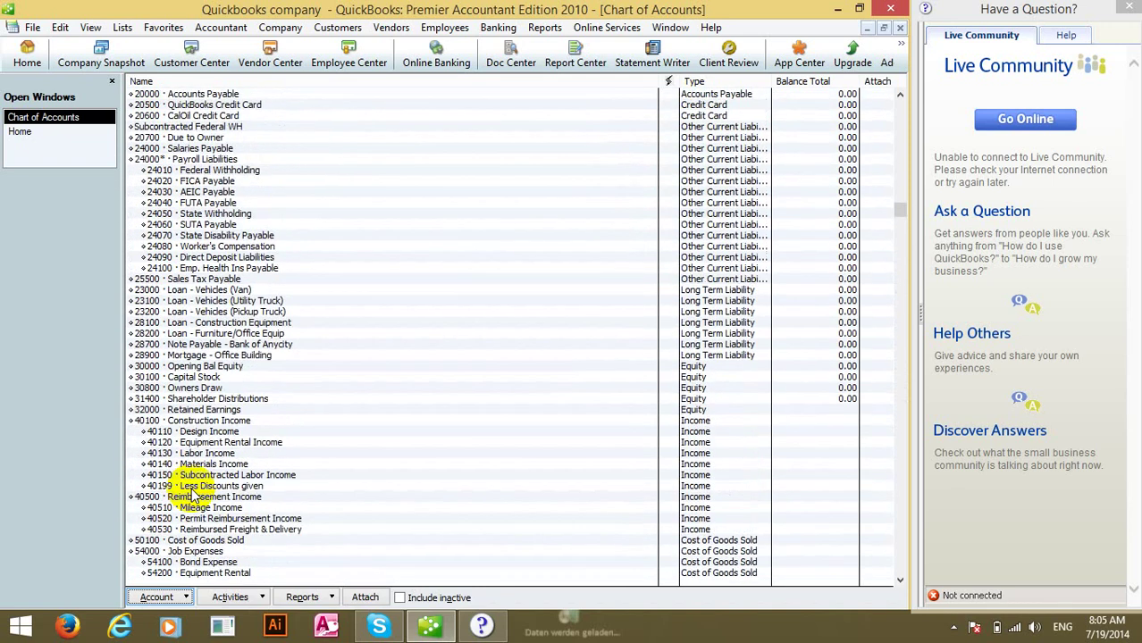
pyautogui.scroll(5, 192, 497)
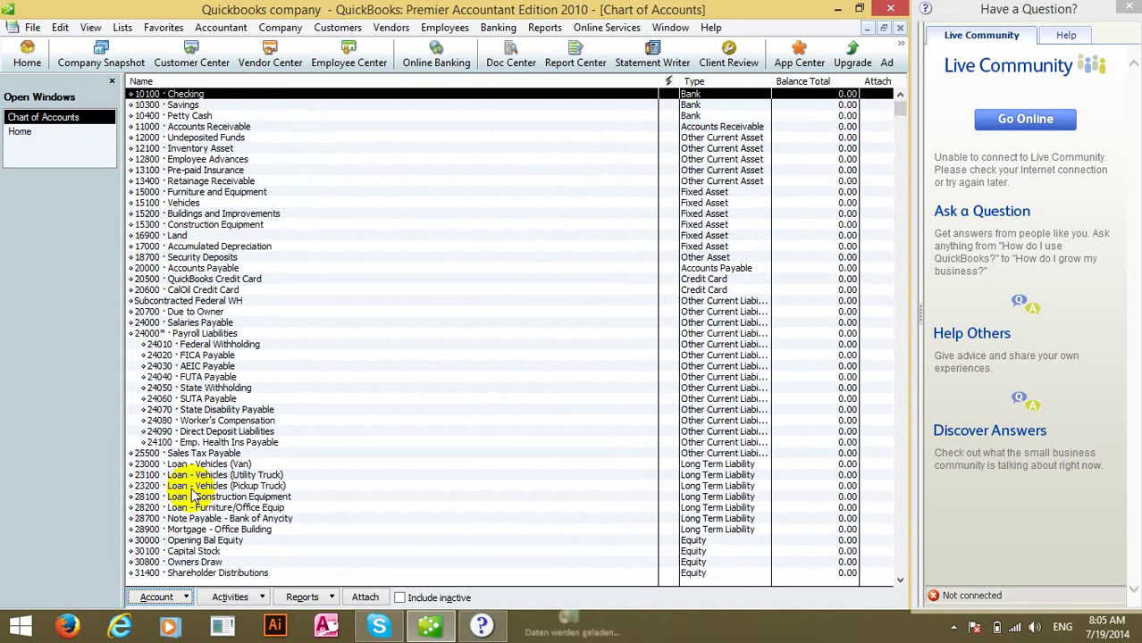